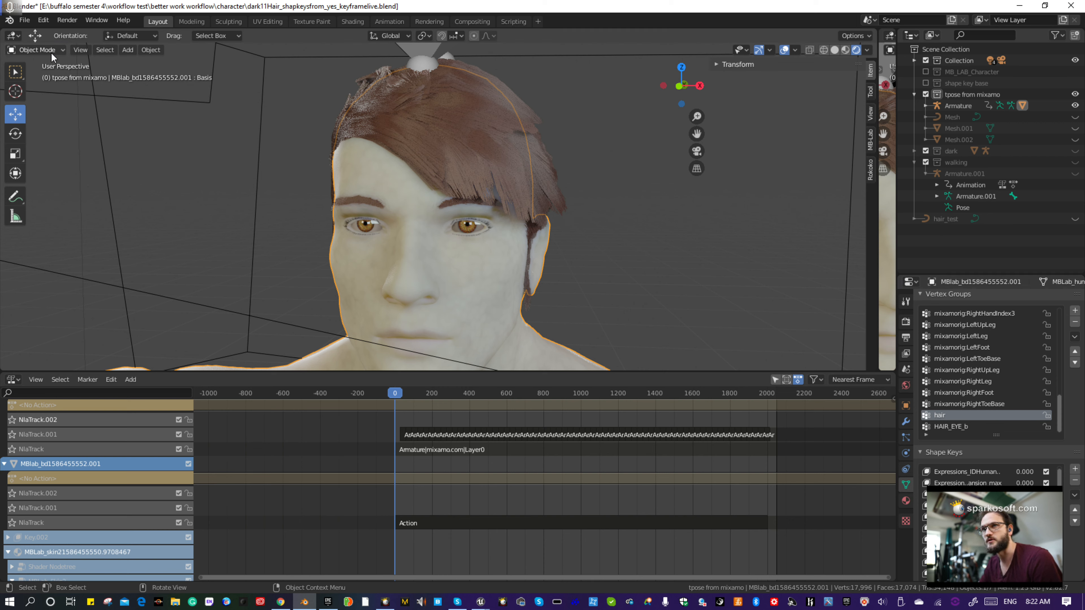
Check in Edit Mode which faces of the head mesh belong to the hair vertex group, leaving them deselected.
click(36, 49)
click(43, 80)
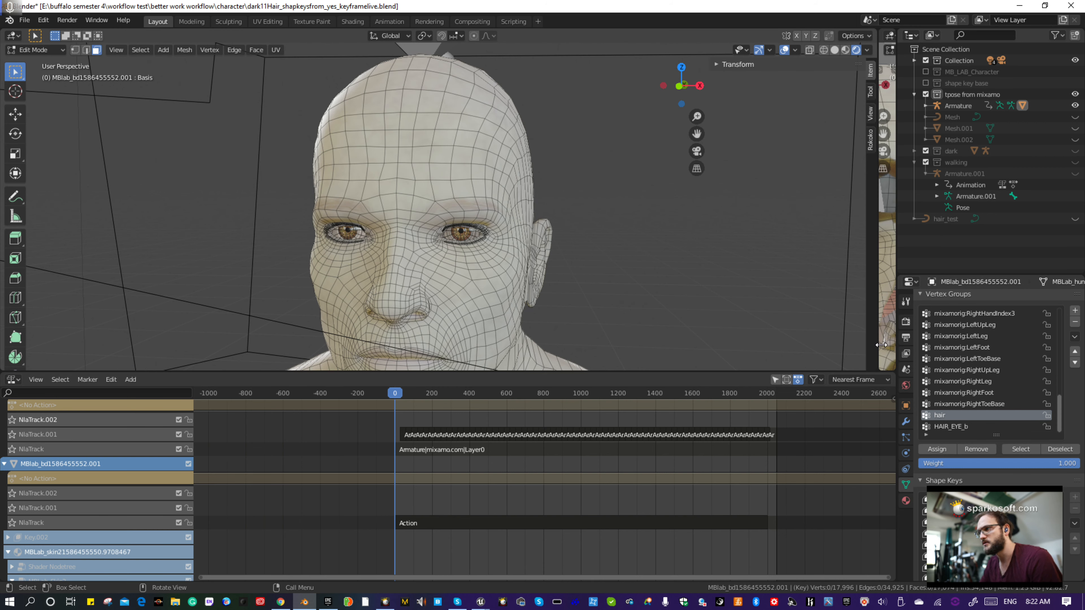
click(1020, 449)
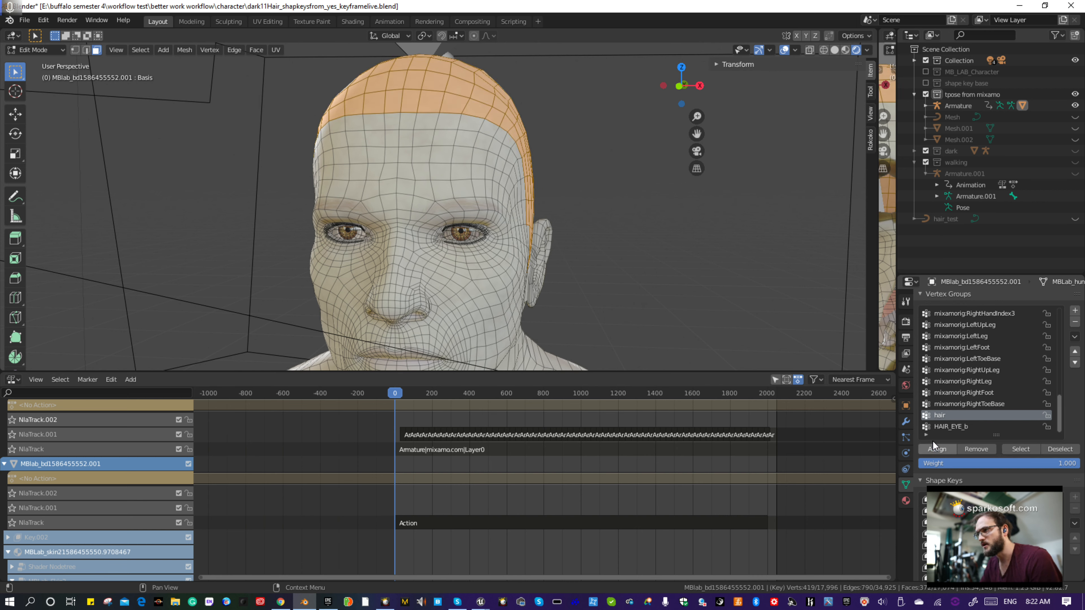
click(707, 273)
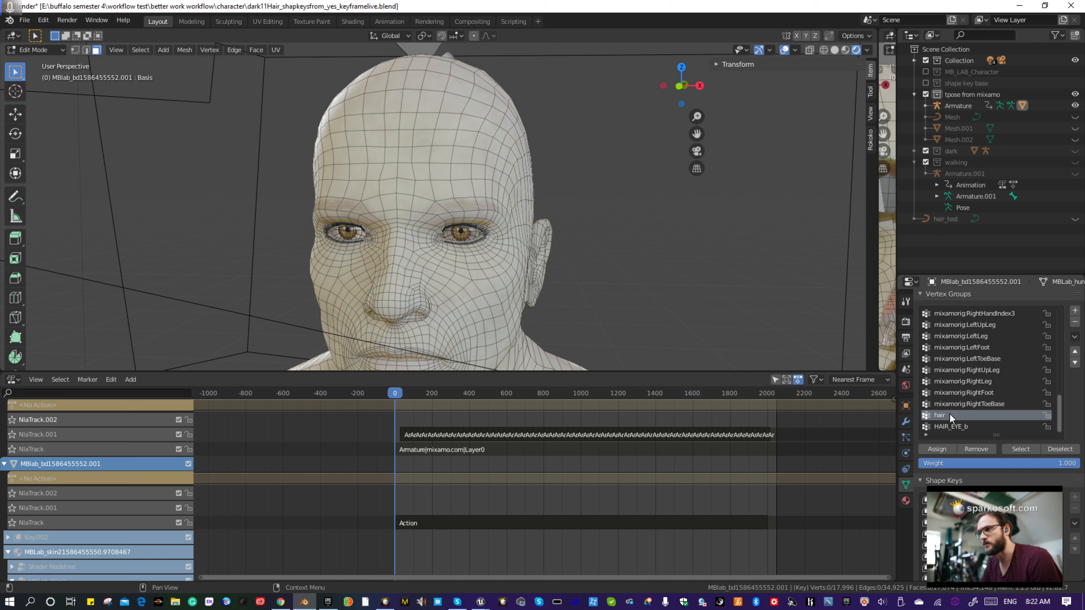
Make HAIR the active particle system of the character mesh and return the mesh to Object Mode.
click(907, 437)
scroll(1025, 335, up, 3)
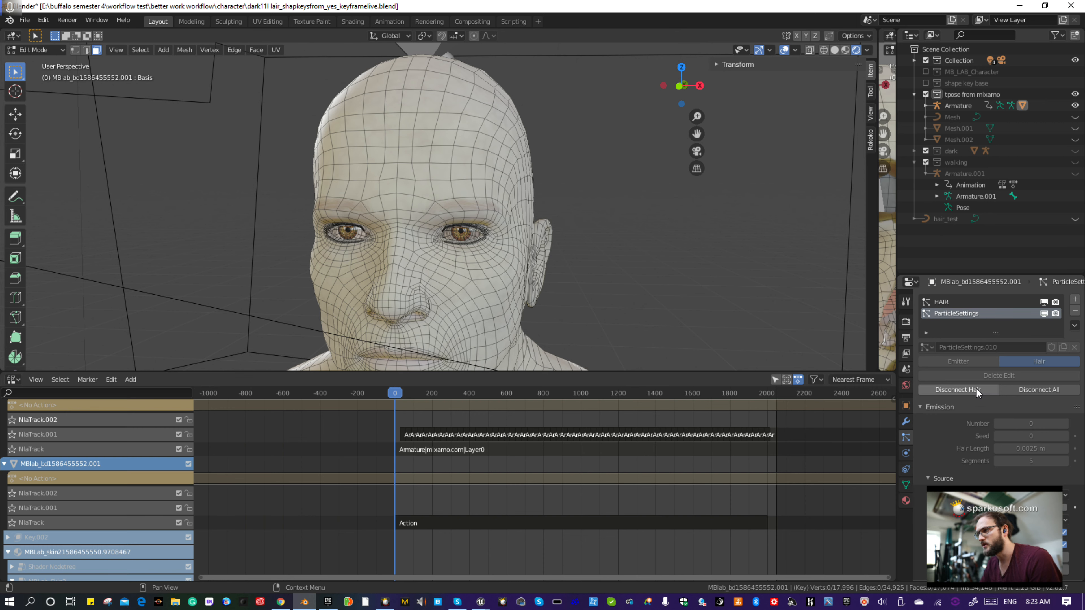
click(941, 303)
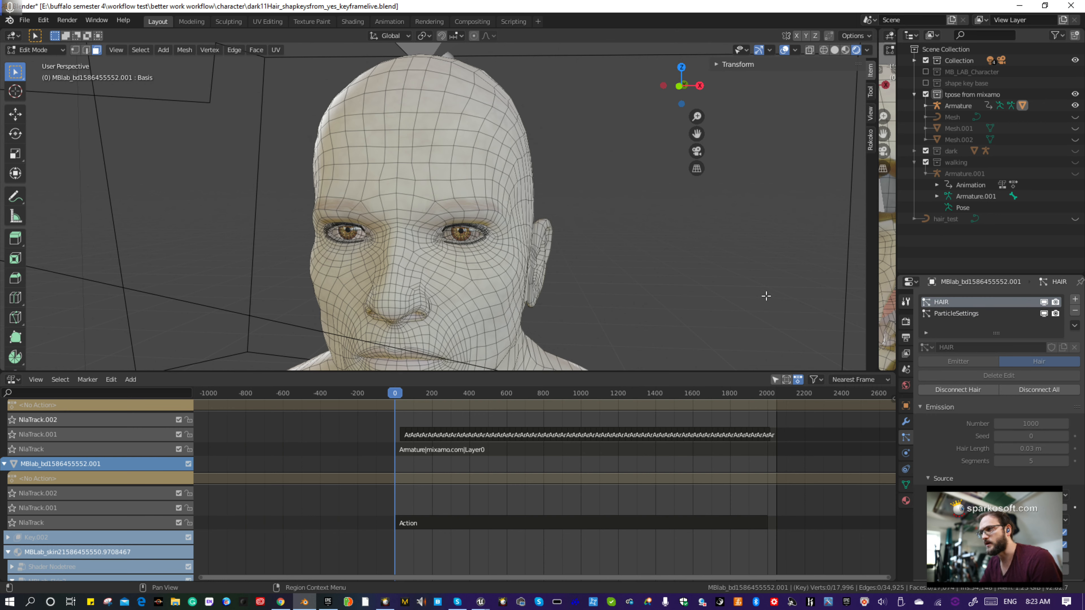
click(39, 54)
click(46, 63)
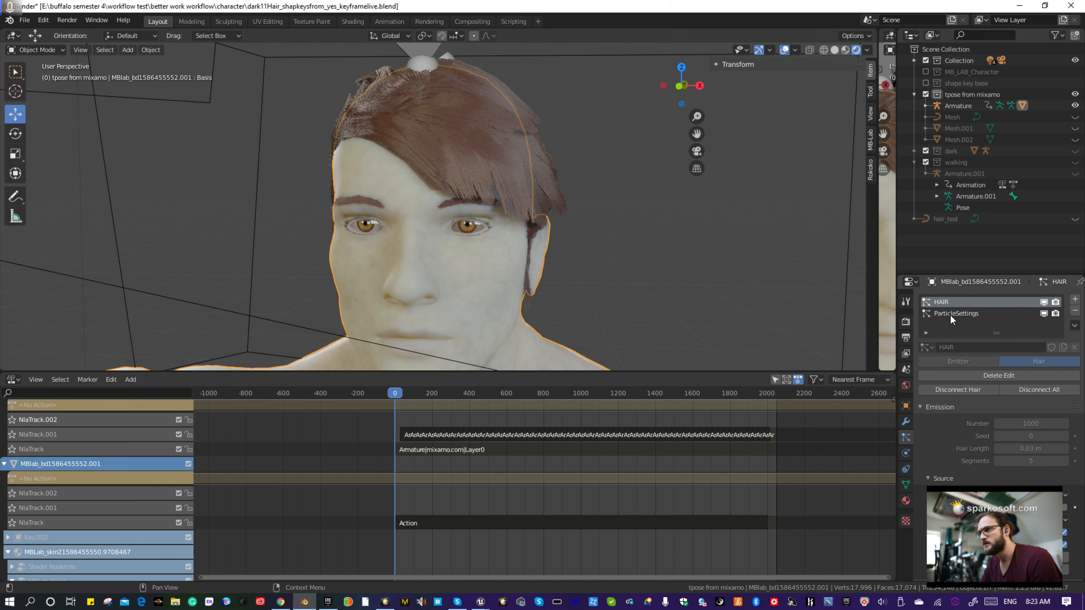
Activate the ParticleSettings eyebrow system and examine its emission and render settings along with the eyebrows from several angles.
click(956, 315)
scroll(970, 331, down, 3)
scroll(995, 353, down, 2)
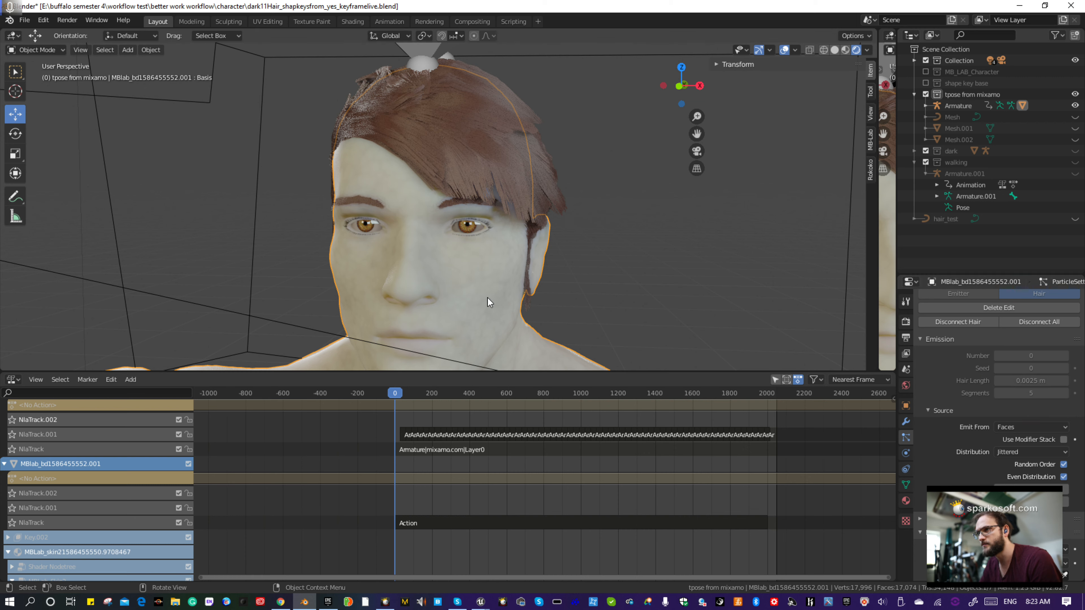
mouse_move(596, 277)
middle_down()
mouse_move(698, 278)
mouse_move(606, 267)
middle_up()
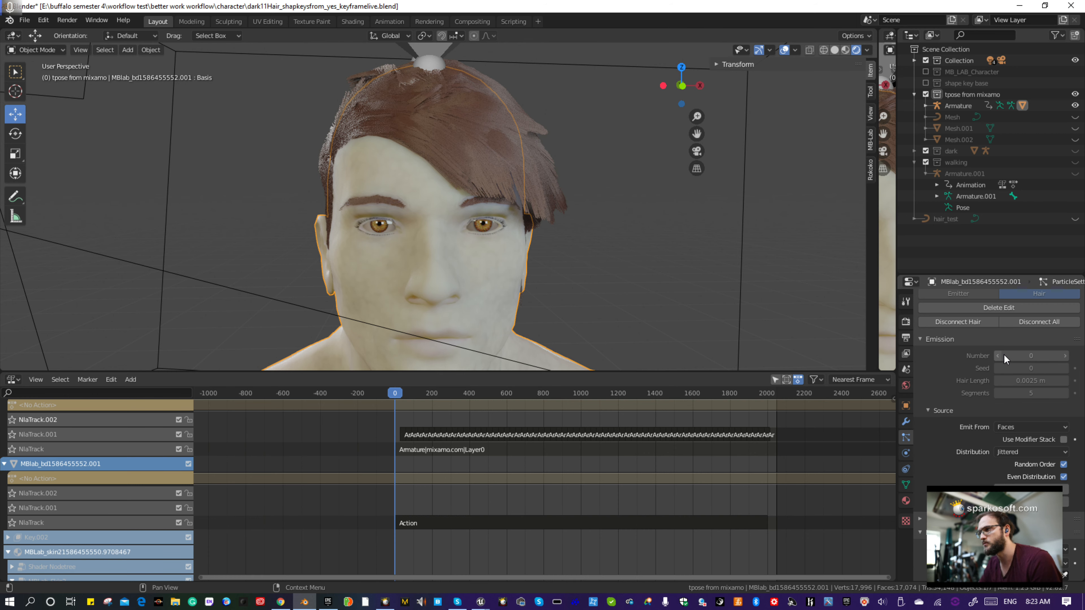
middle_drag(648, 269, 600, 241)
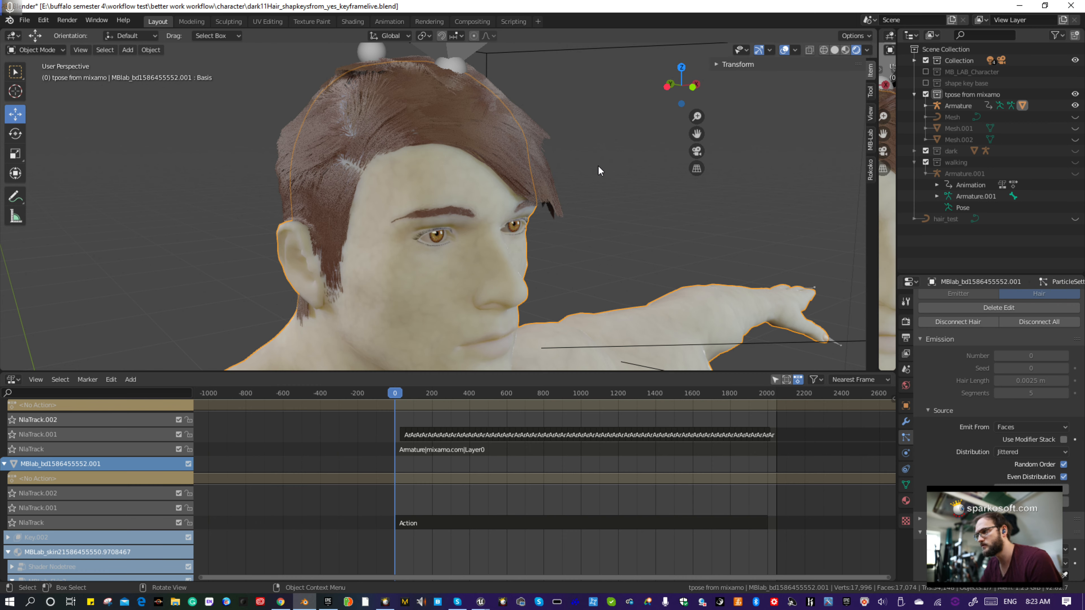
middle_drag(523, 177, 548, 202)
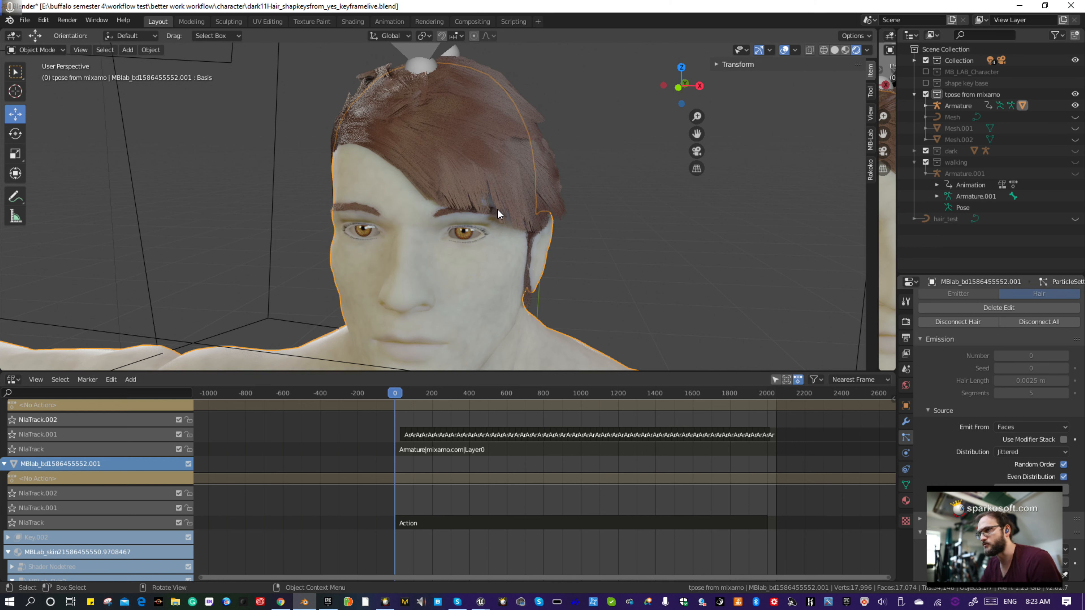
scroll(989, 413, down, 8)
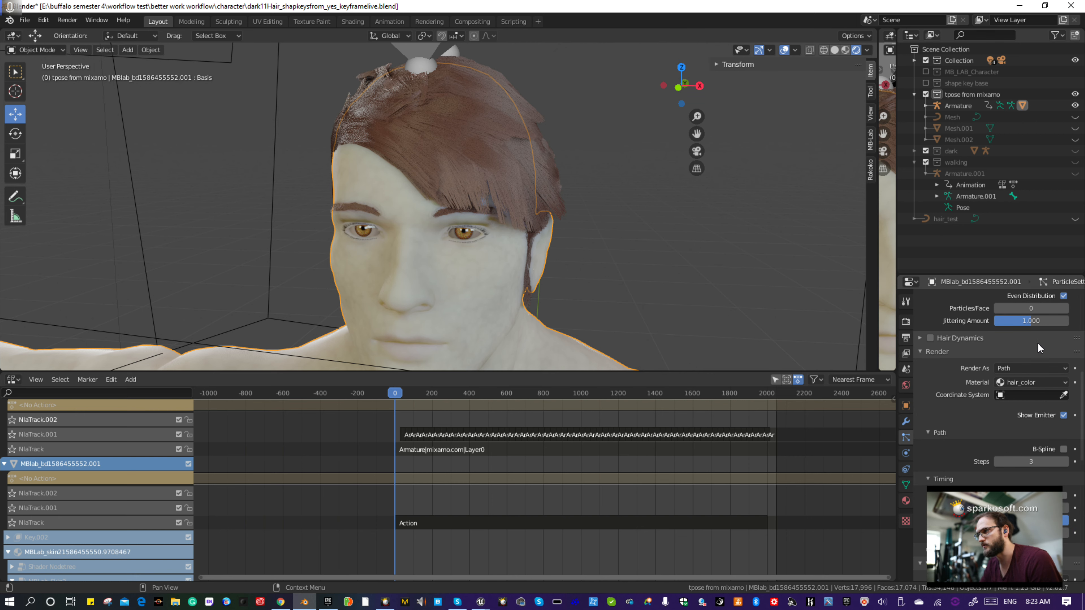
scroll(1038, 343, up, 10)
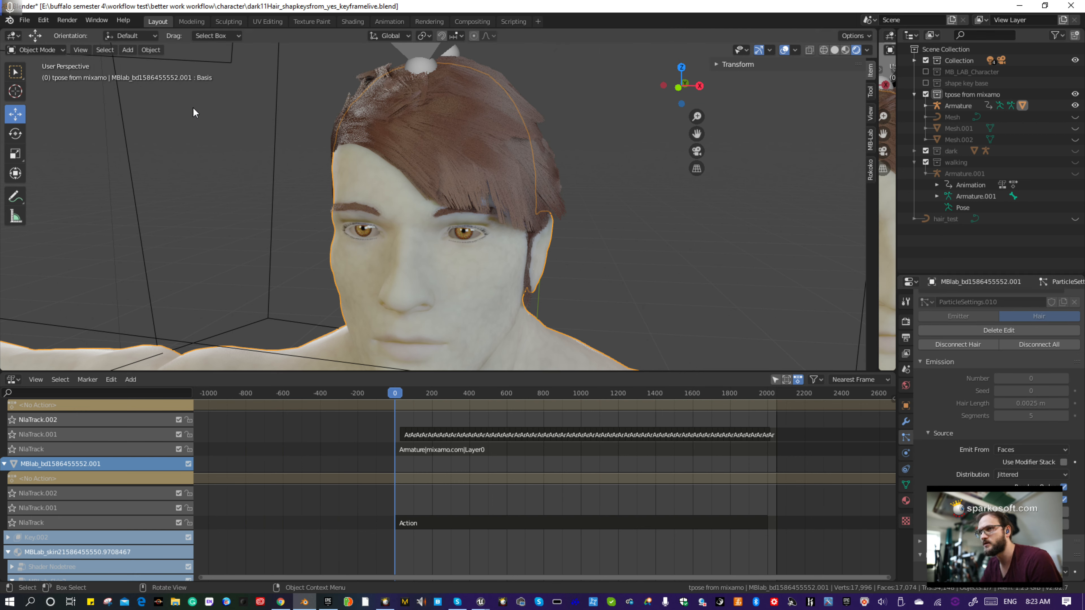
Enter Particle Edit mode for the eyebrow system and try the Add brush on the forehead above the eyebrow.
click(56, 50)
click(41, 138)
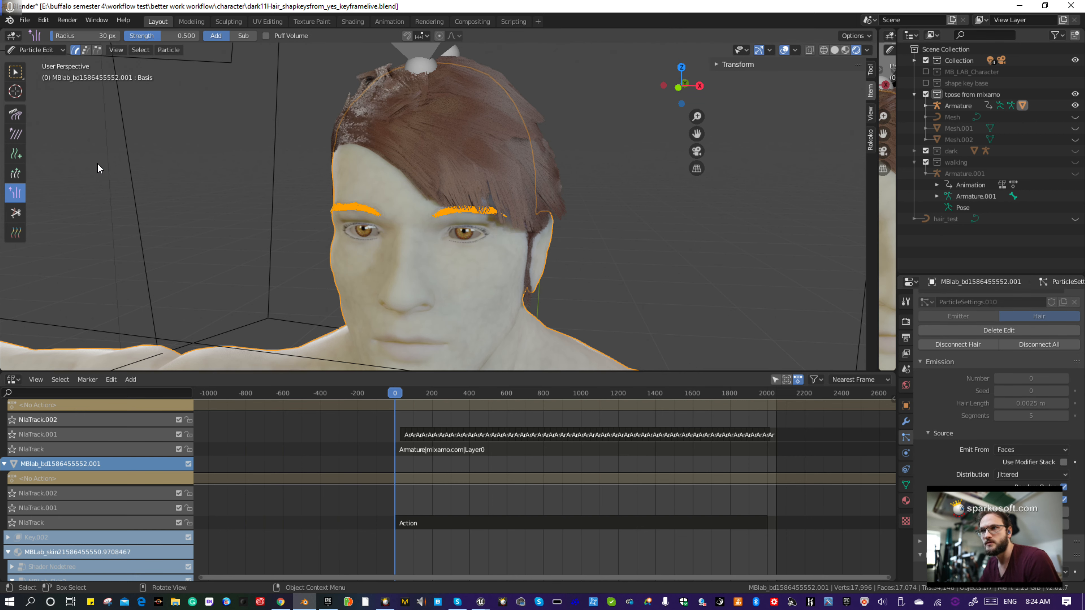
middle_drag(412, 247, 540, 237)
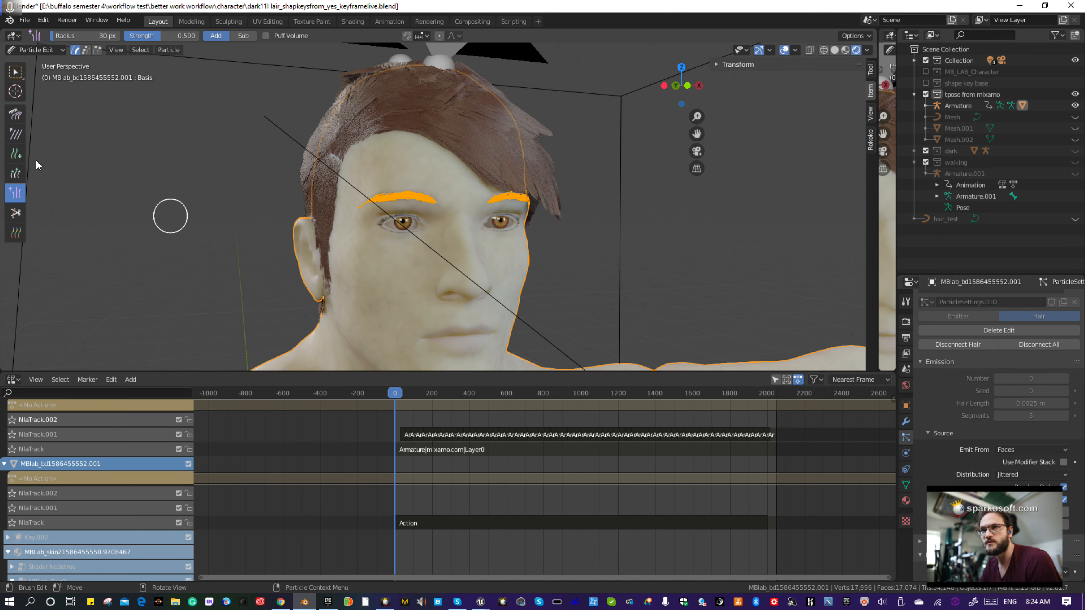
click(16, 156)
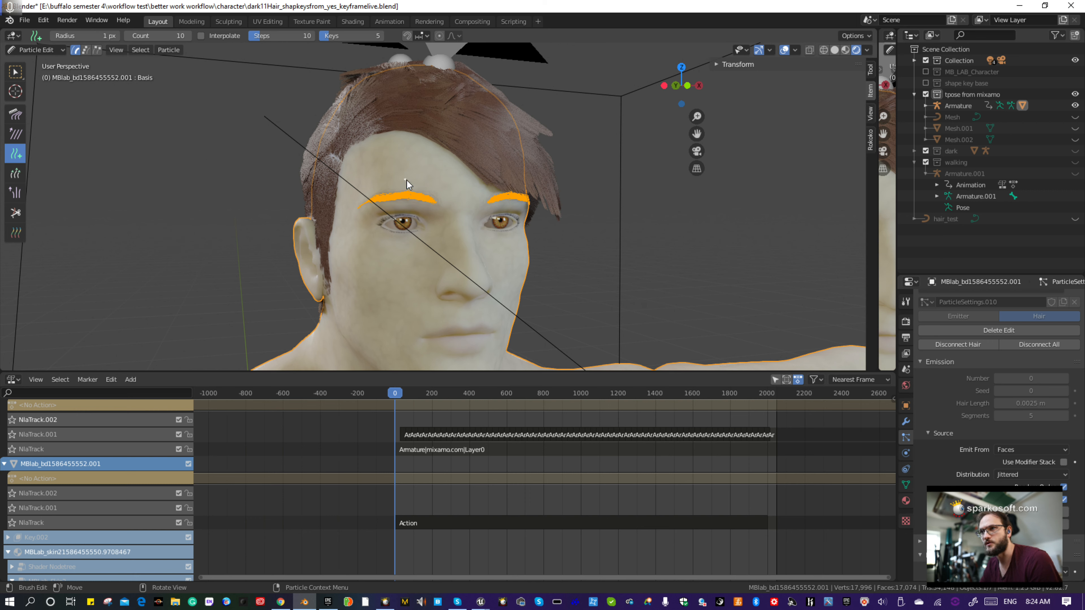
click(423, 178)
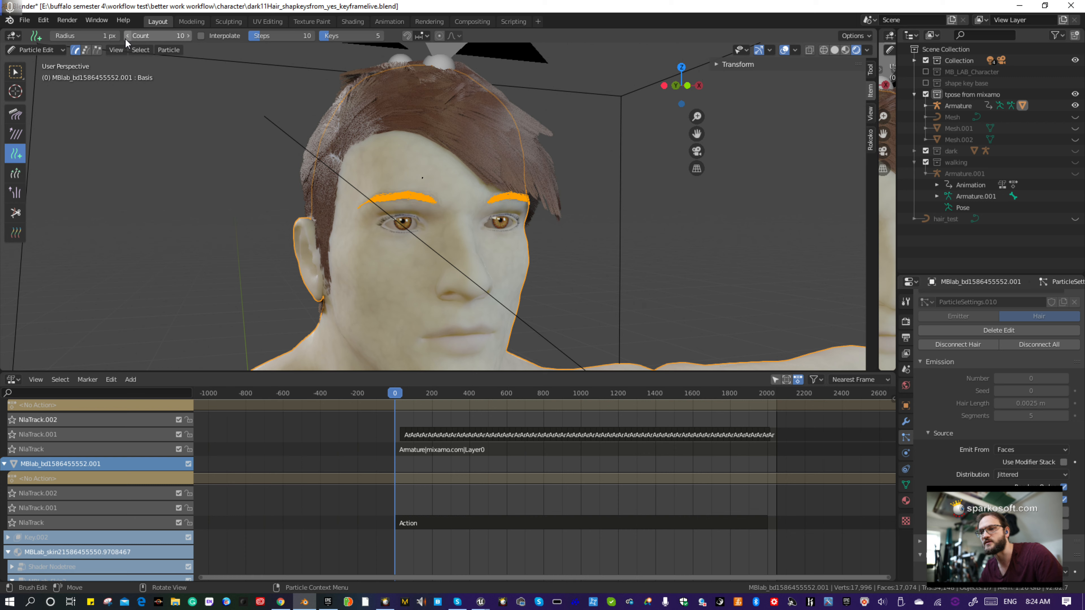
middle_drag(555, 234, 638, 231)
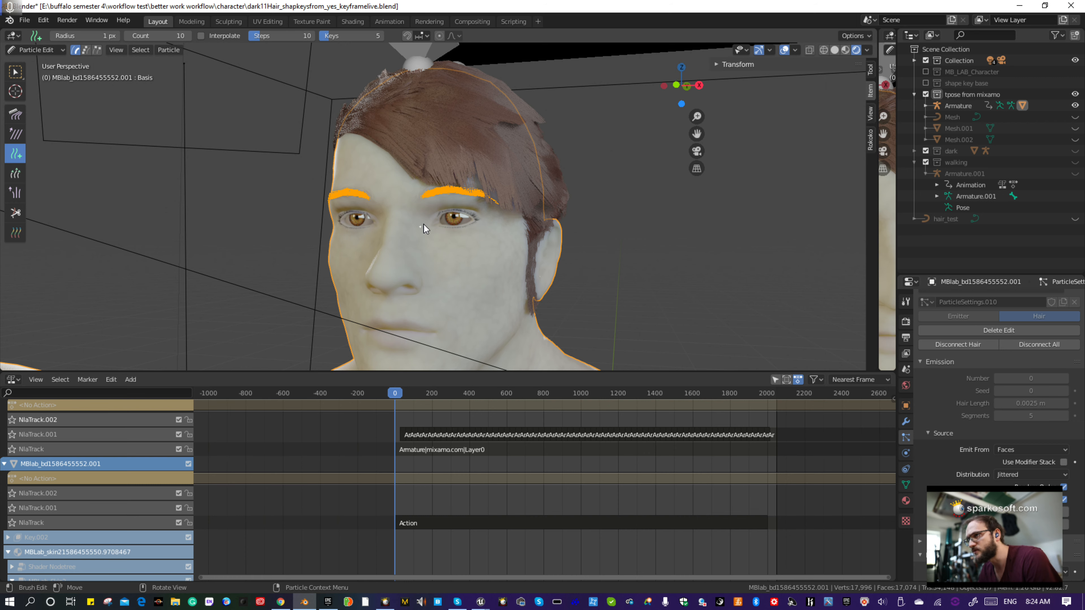
middle_drag(649, 236, 672, 242)
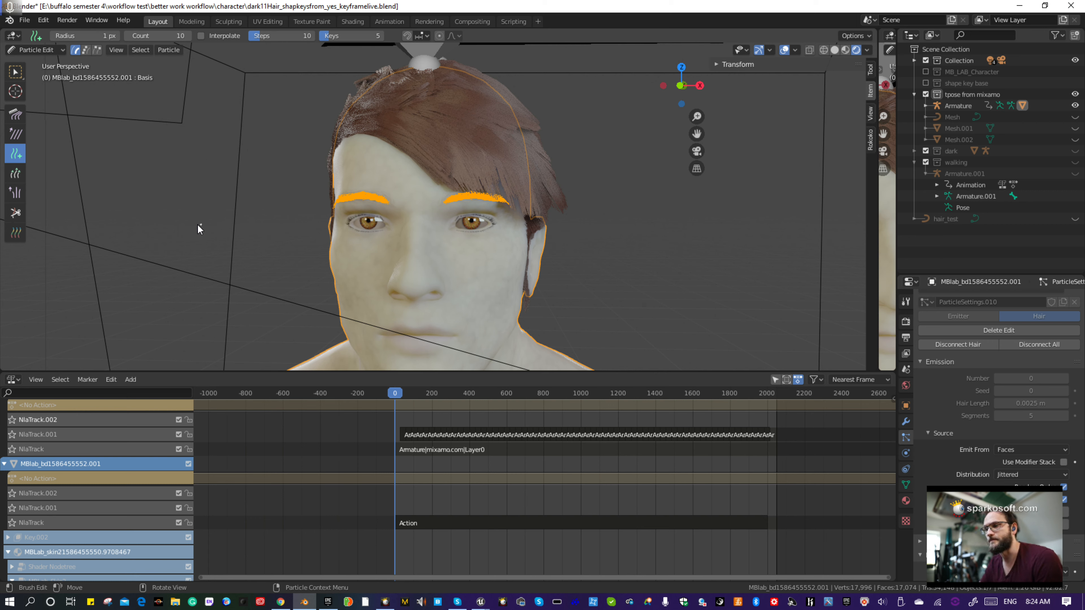
Switch to the box selection tool and re-enter Particle Edit mode for the eyebrows by way of Object Mode.
click(15, 71)
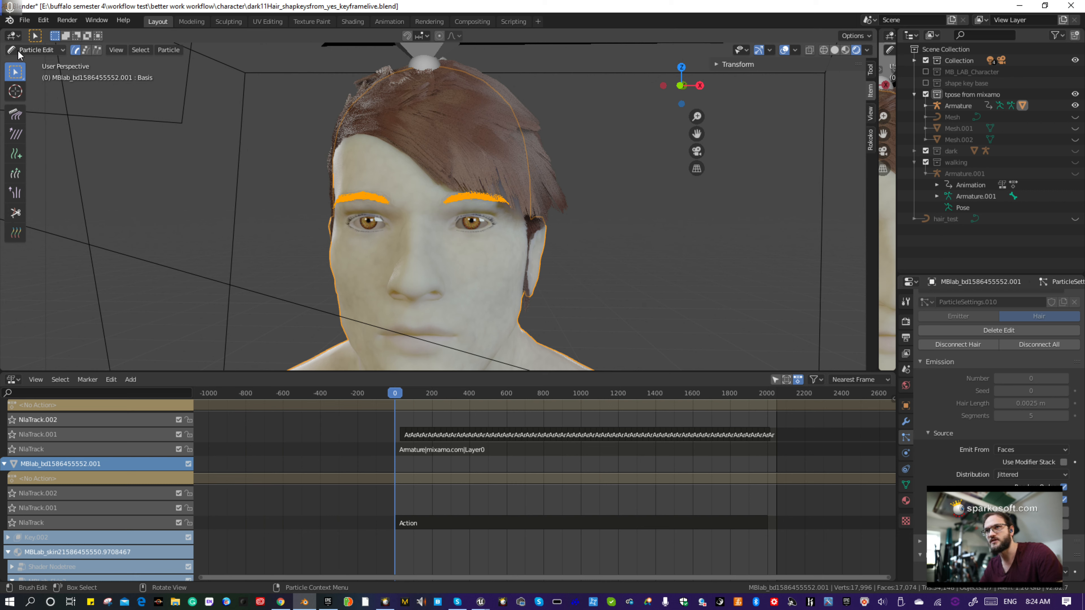
click(35, 49)
key(Return)
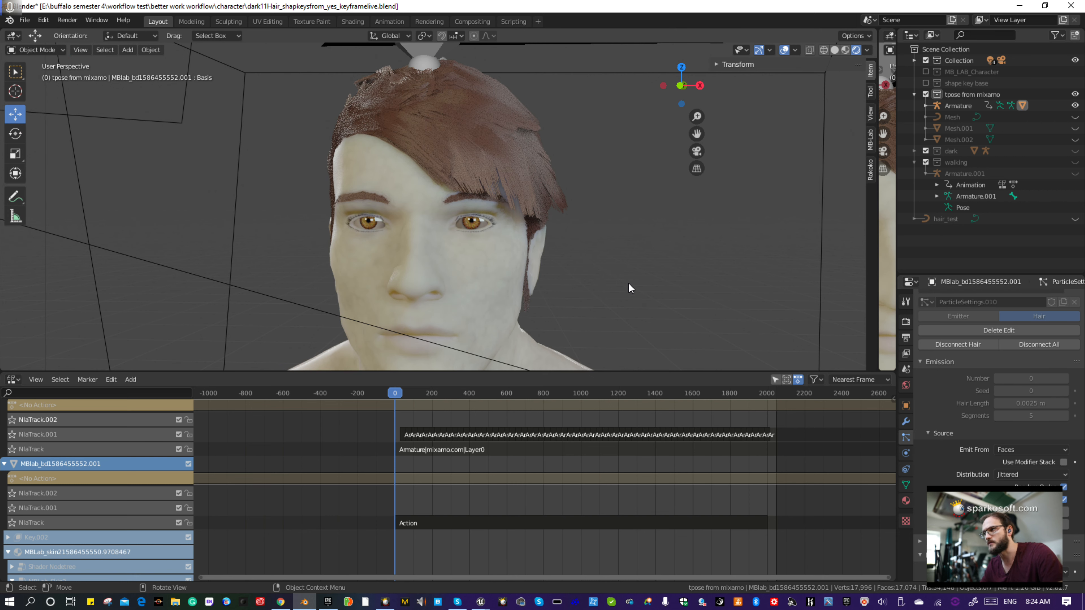
click(38, 50)
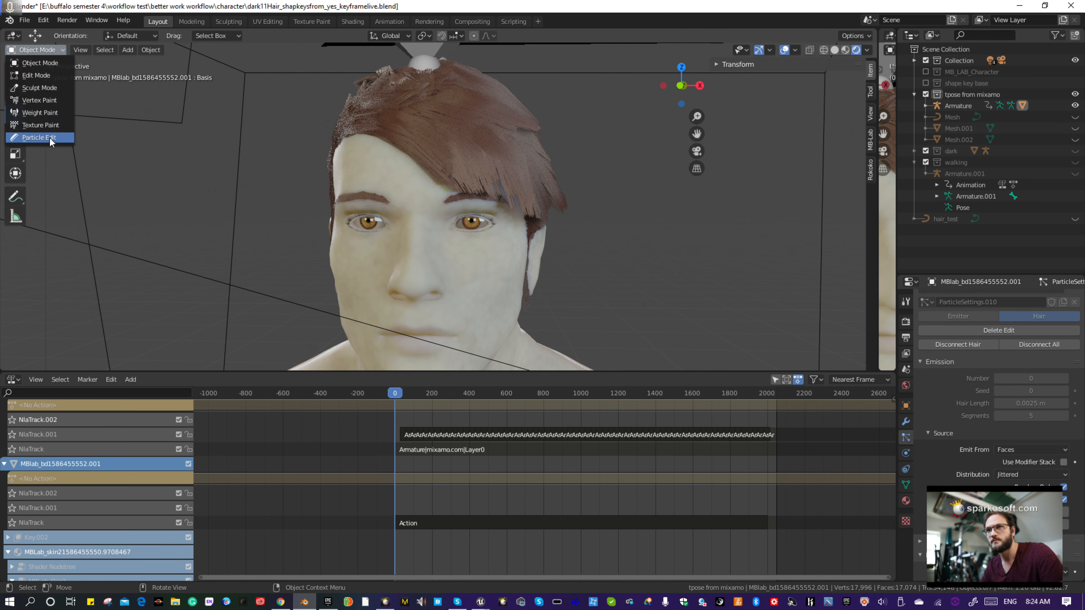
click(50, 139)
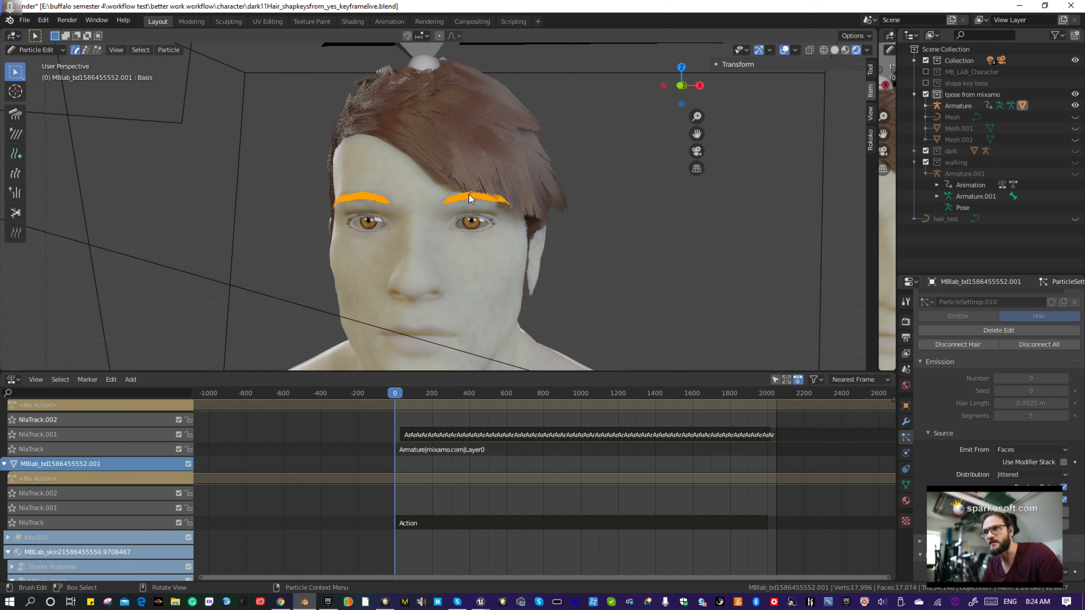
Toggle the eyebrow hair selection, ending with all hairs selected, and apply the Mirror operation to them.
drag(595, 238, 547, 291)
key(a)
drag(616, 245, 517, 293)
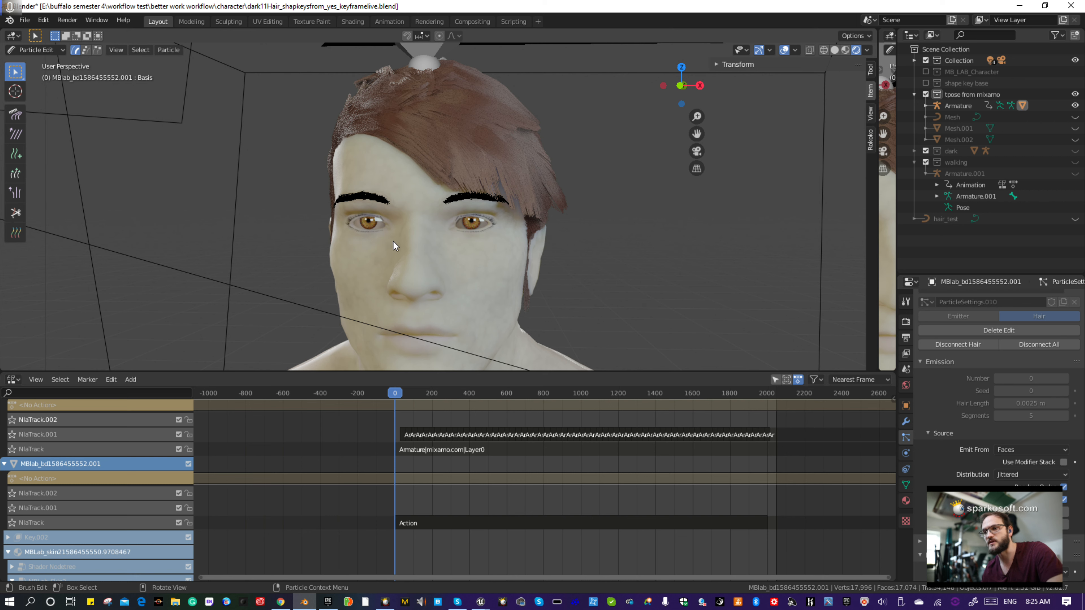
key(a)
click(168, 50)
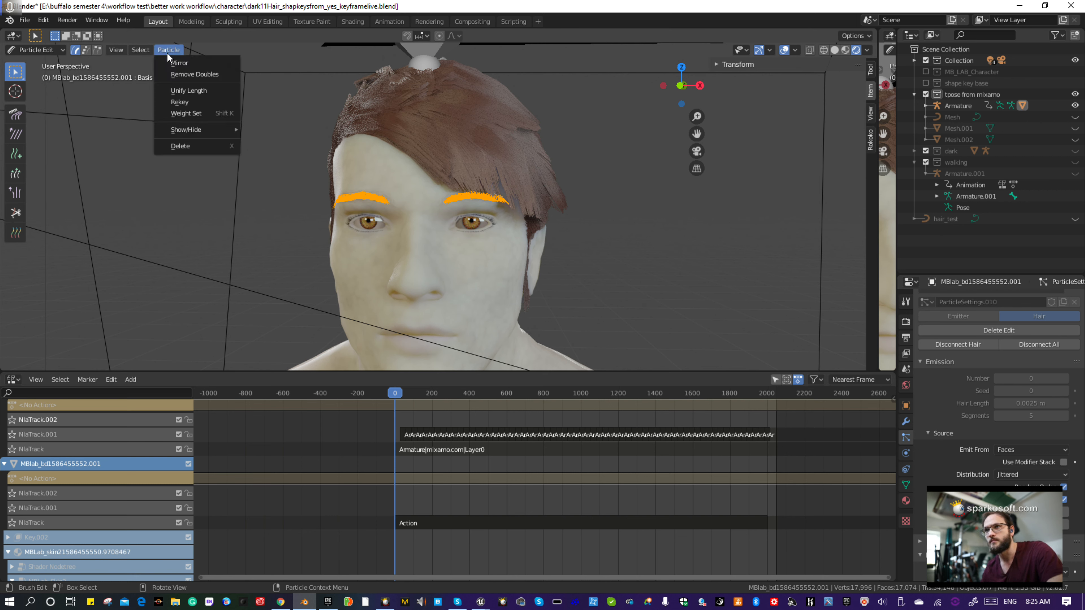
click(193, 65)
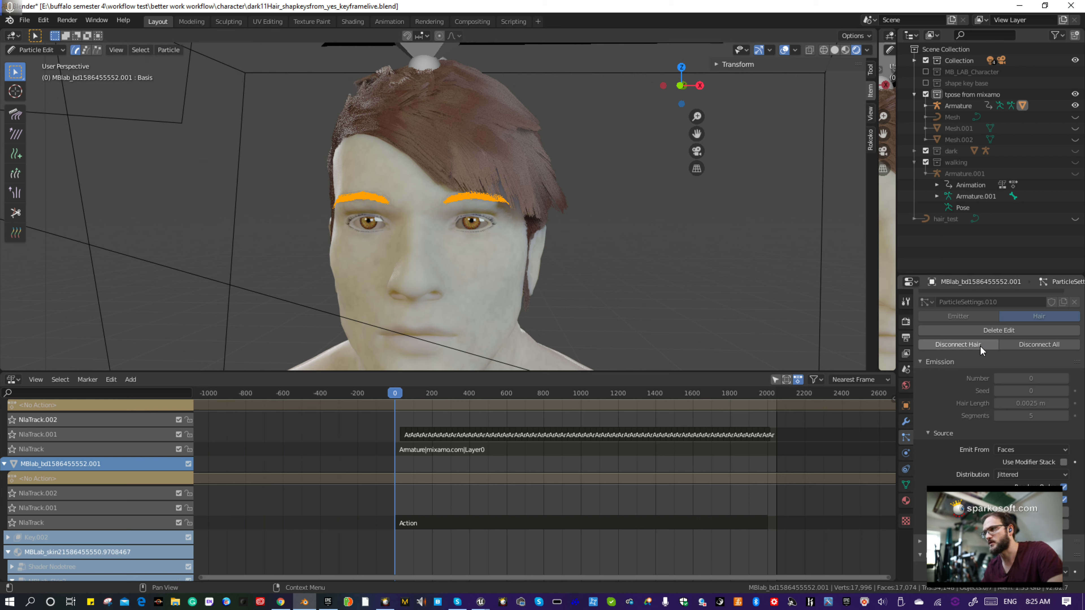
Review the eyebrow system's render material, path and timing settings, and return the character mesh to Object Mode.
scroll(983, 342, up, 3)
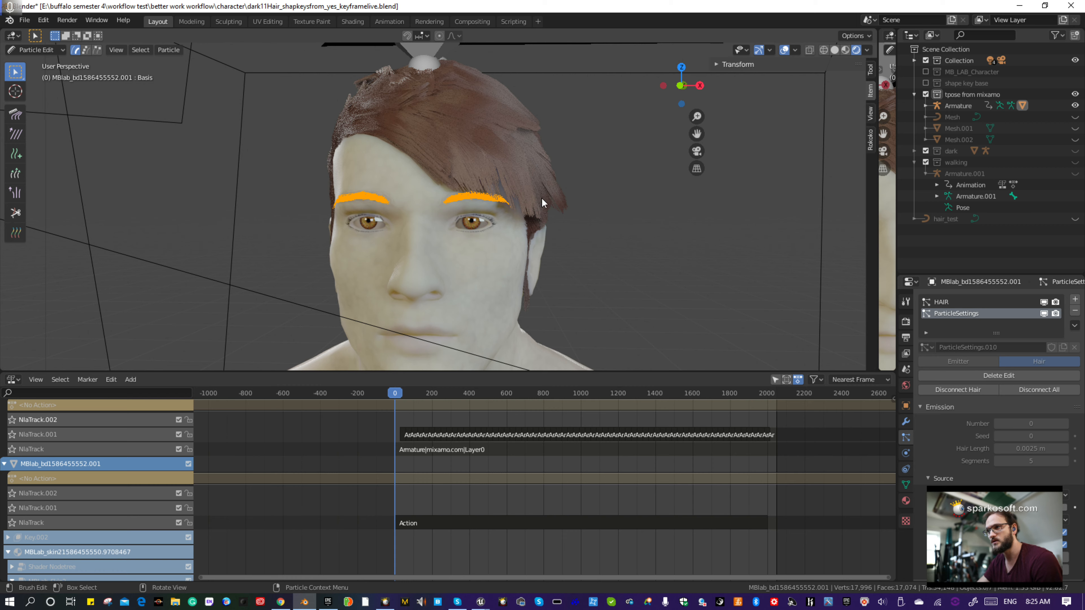
middle_drag(620, 199, 596, 174)
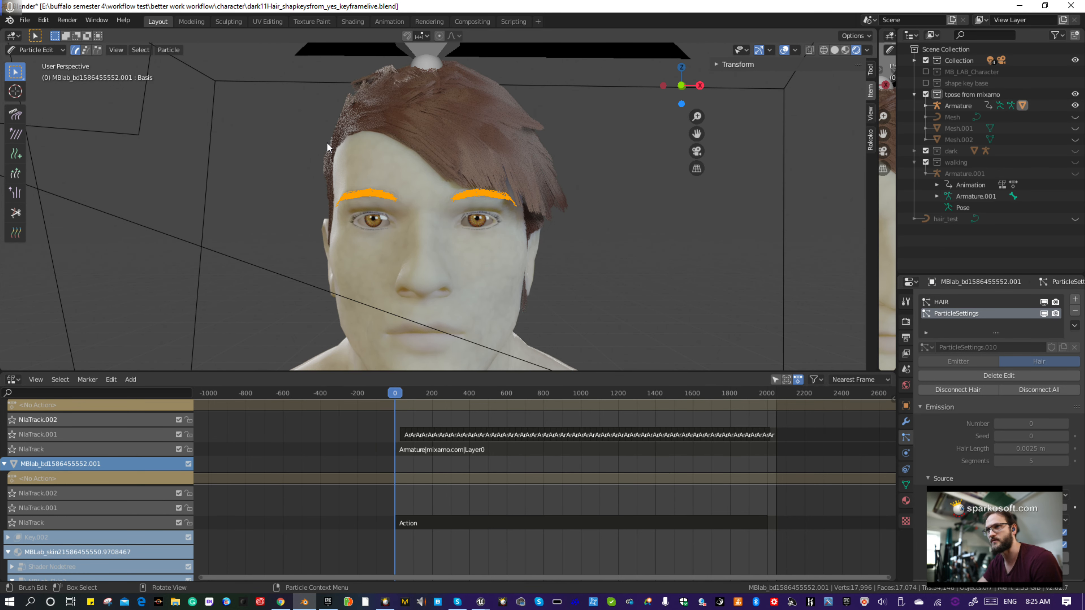
click(39, 50)
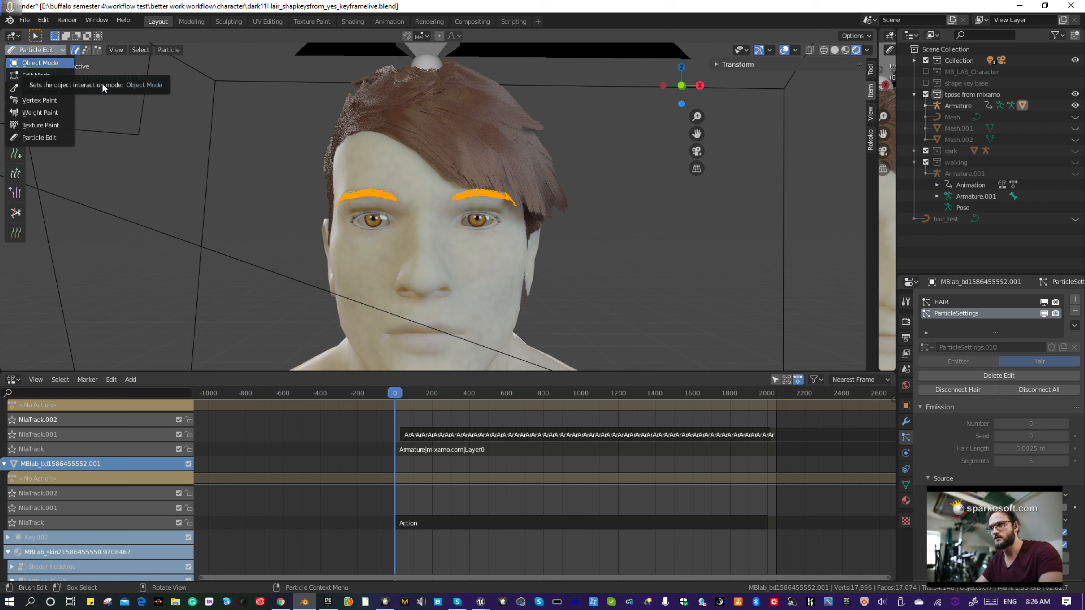
scroll(1042, 382, down, 5)
scroll(1014, 415, down, 8)
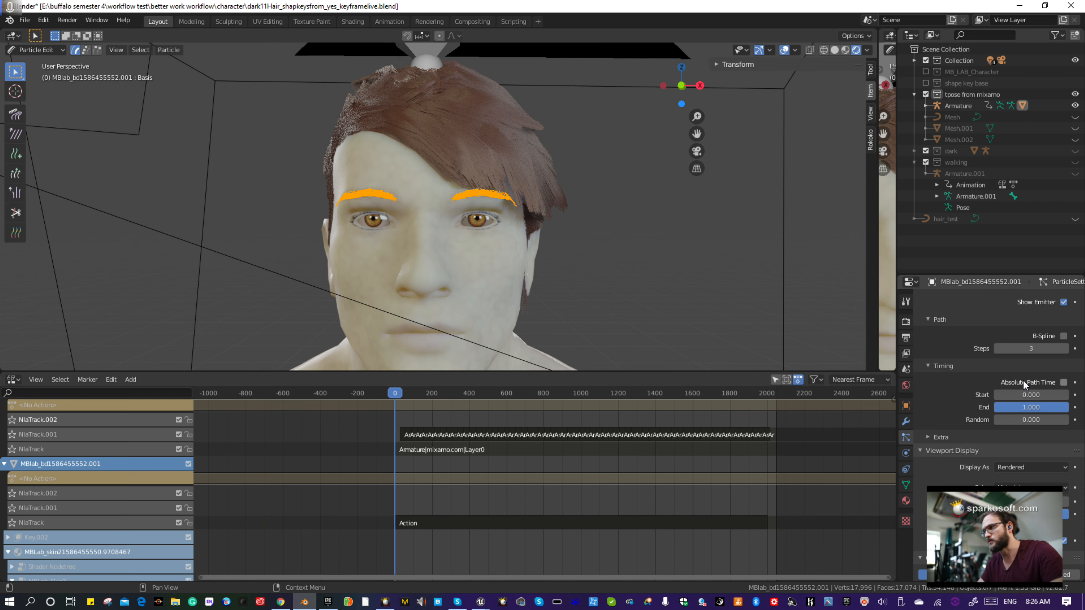
scroll(1023, 381, up, 5)
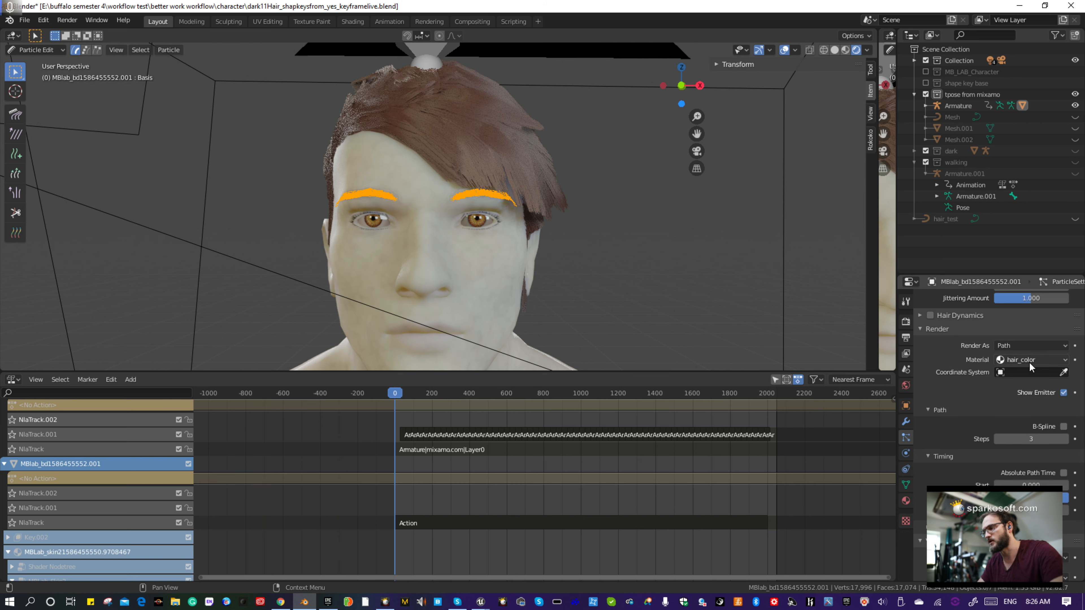
click(37, 50)
click(63, 69)
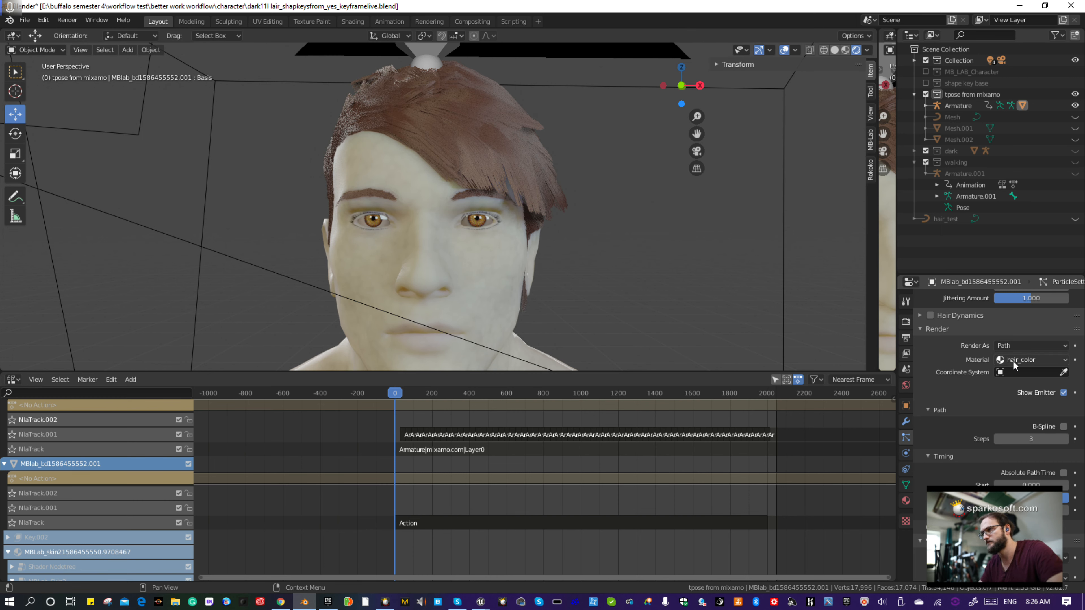
Examine the eyebrow system's children, hair shape, vertex group and emission settings.
scroll(1010, 372, down, 6)
scroll(1008, 388, down, 6)
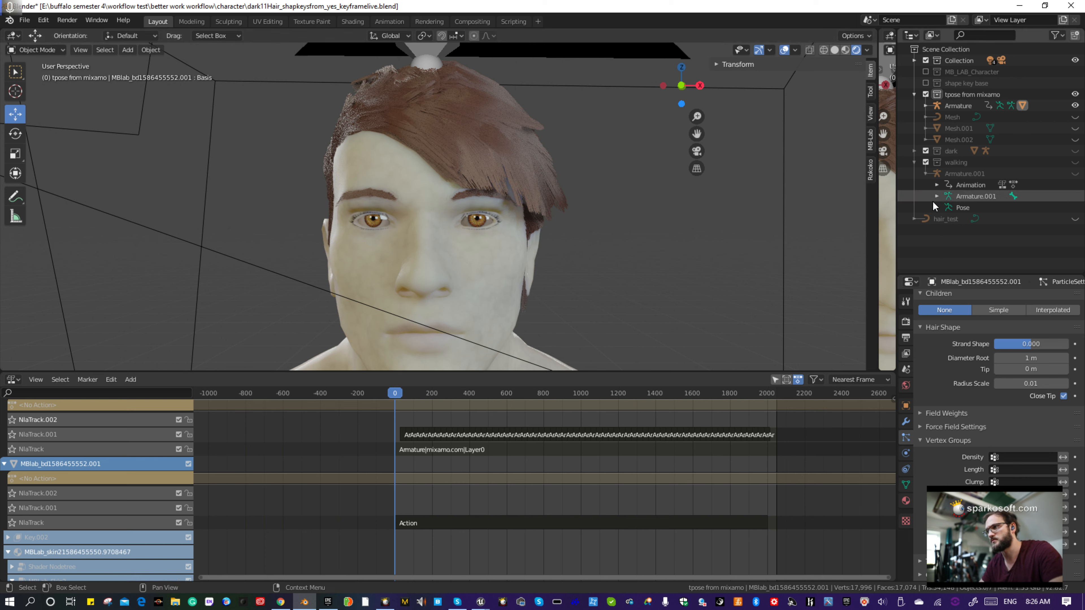
scroll(992, 337, up, 5)
scroll(987, 342, up, 8)
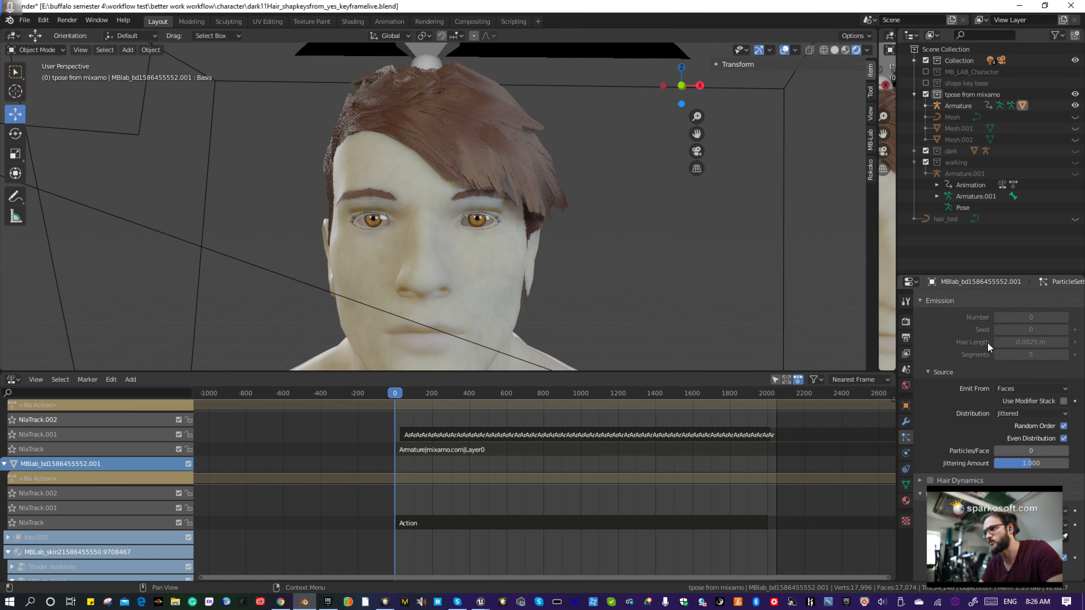
Activate the HAIR particle system and examine its roughness, kink and hair shape settings.
click(937, 301)
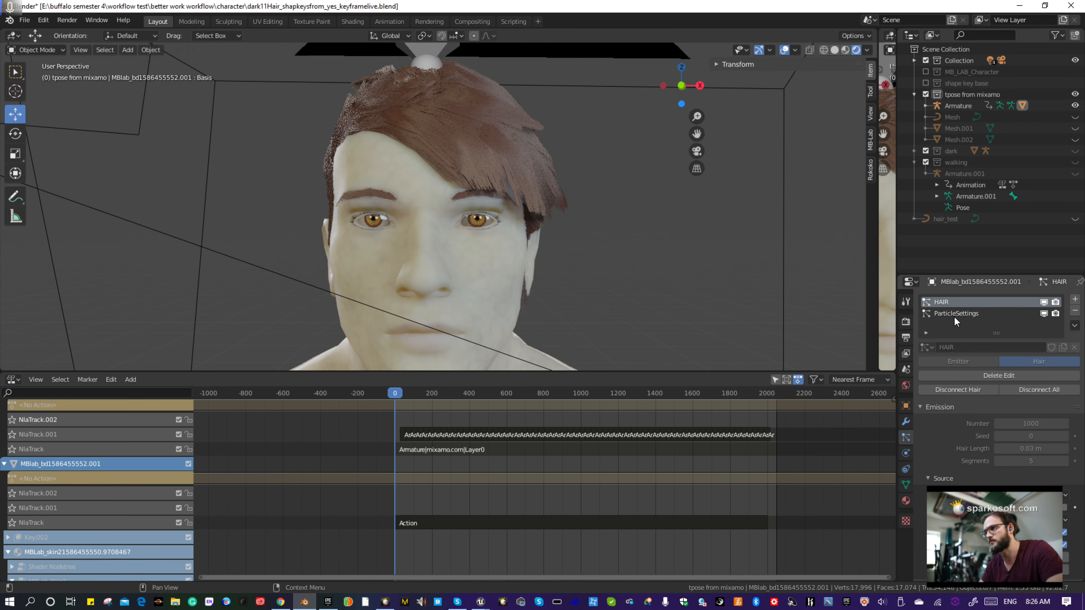
scroll(979, 368, down, 10)
scroll(968, 386, down, 8)
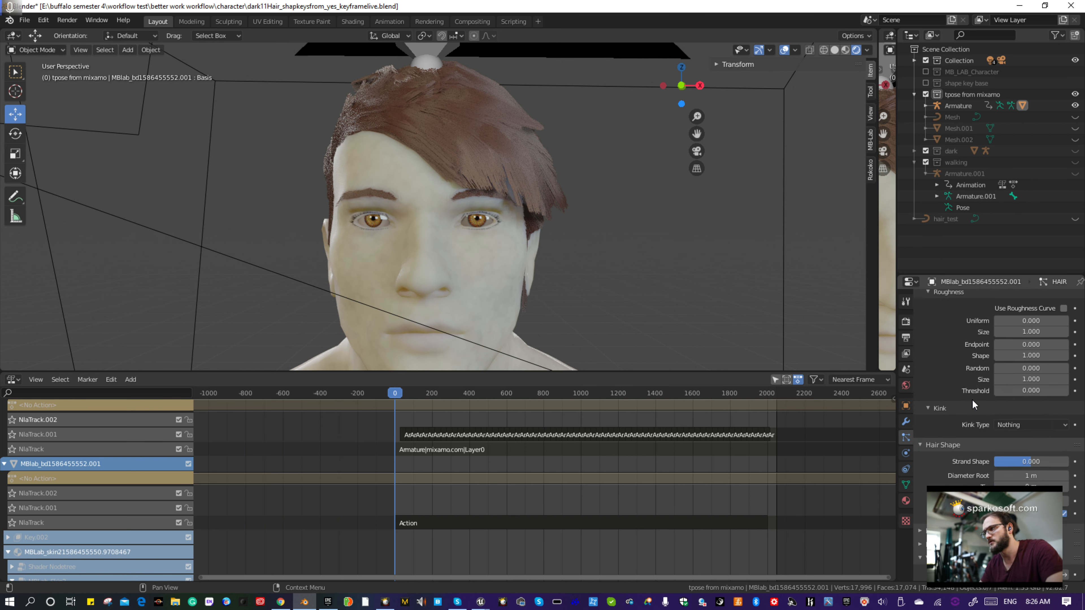